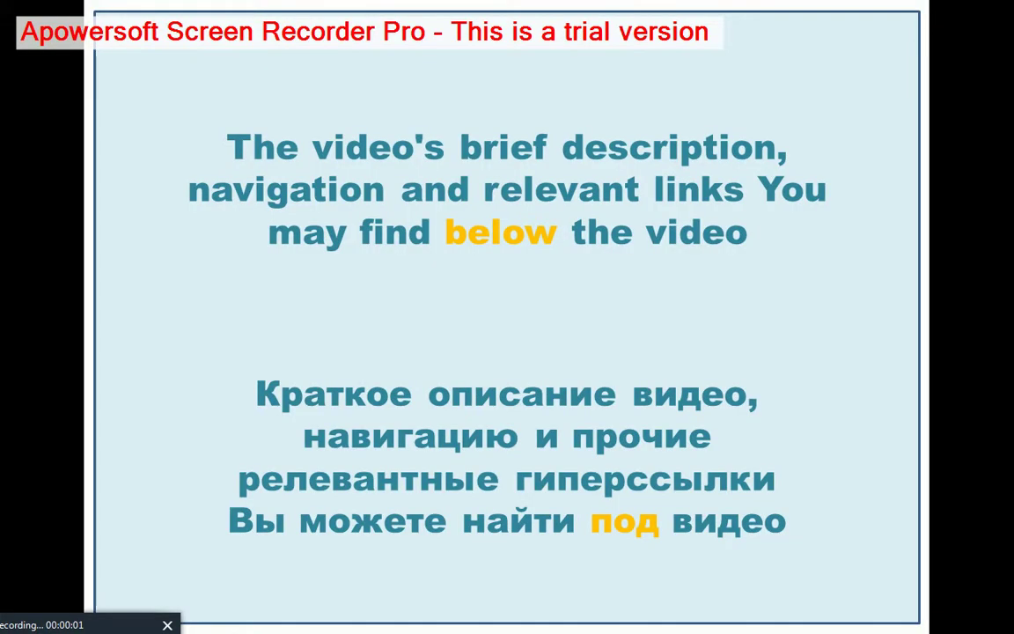
Read the full interaction variable names in cells CO948 and CO949 of the Model selection sheet.
{"action": "key", "text": "alt+Tab"}
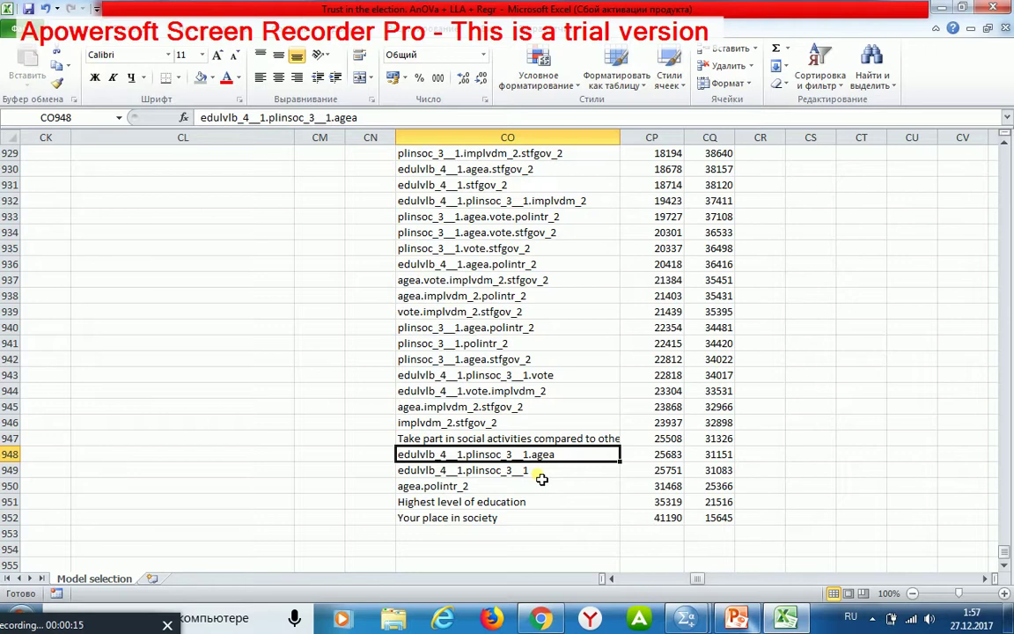
{"action": "left_click", "coordinate": [541, 478]}
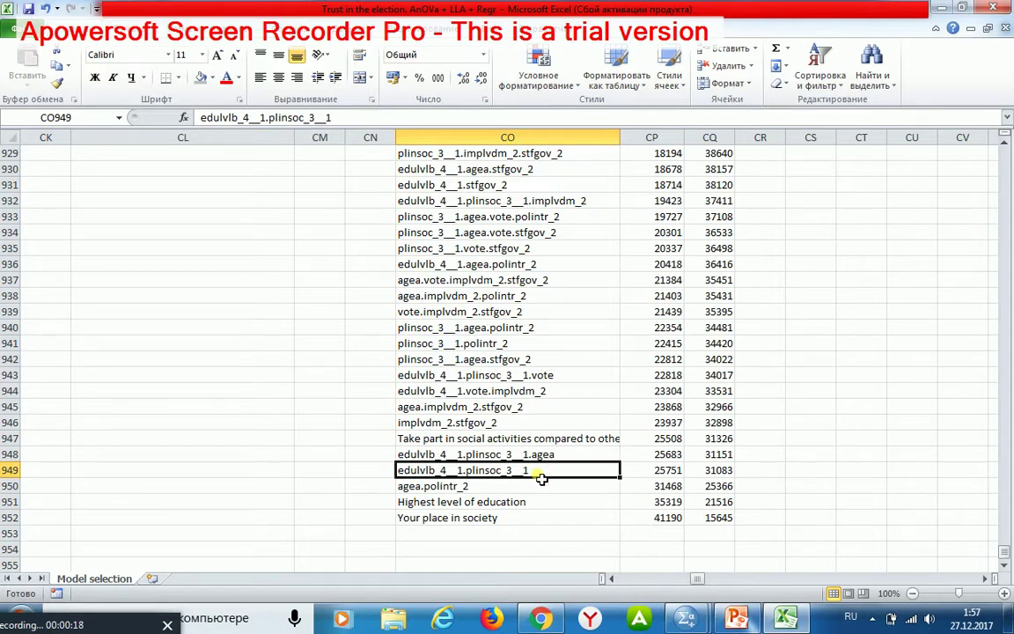
{"action": "left_click", "coordinate": [456, 462]}
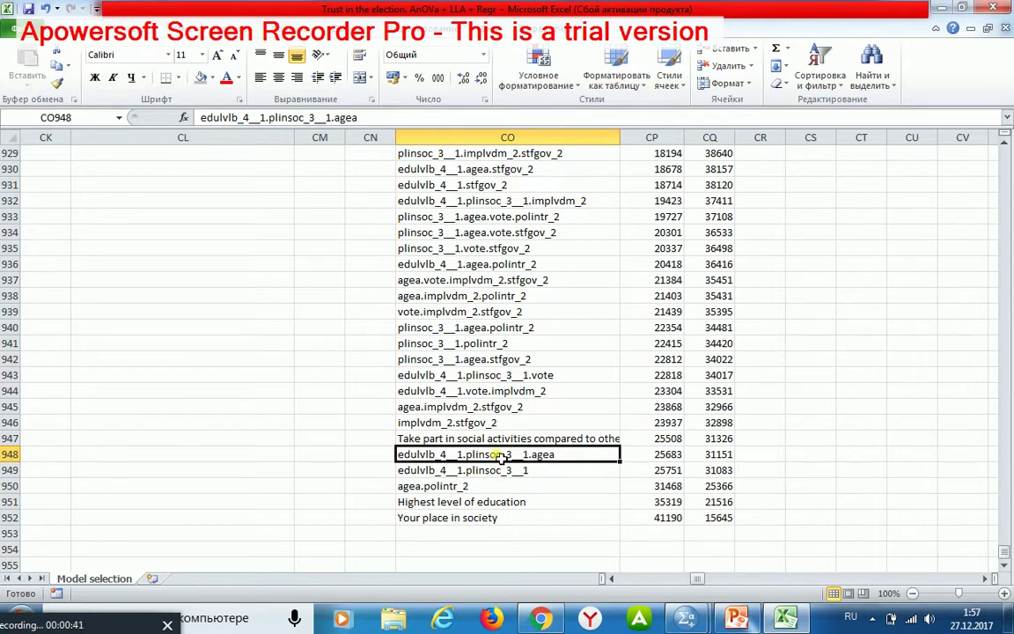
{"action": "left_click", "coordinate": [515, 470]}
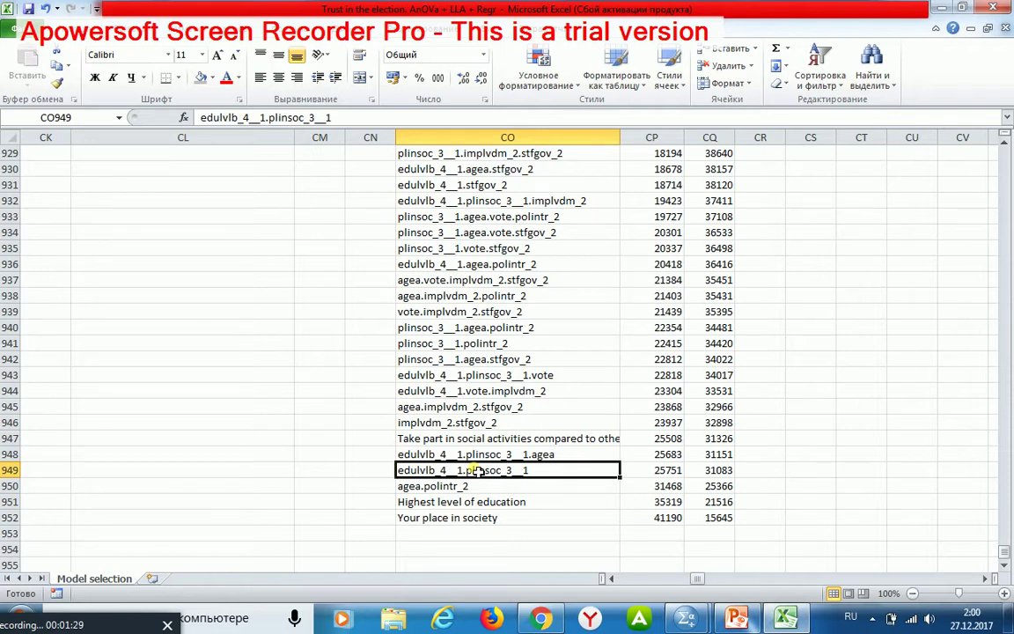
Select the [prtdgcl=1] and [prtdgcl=2] B coefficients in CF245:CF246 to see their sum and average.
{"action": "key", "text": "ctrl+z"}
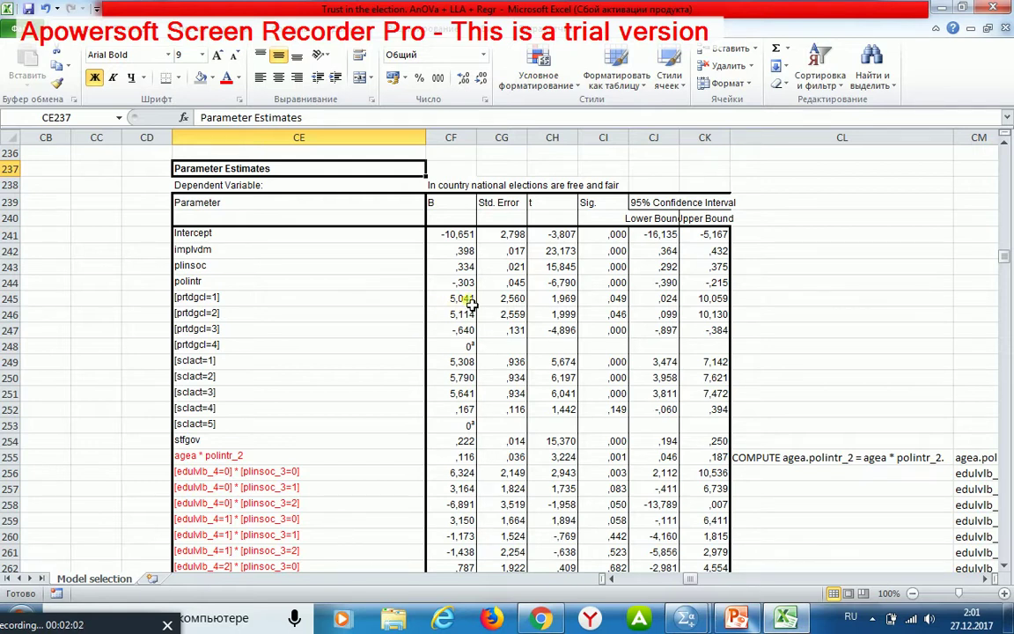
{"action": "left_click_drag", "start_coordinate": [471, 301], "coordinate": [458, 319]}
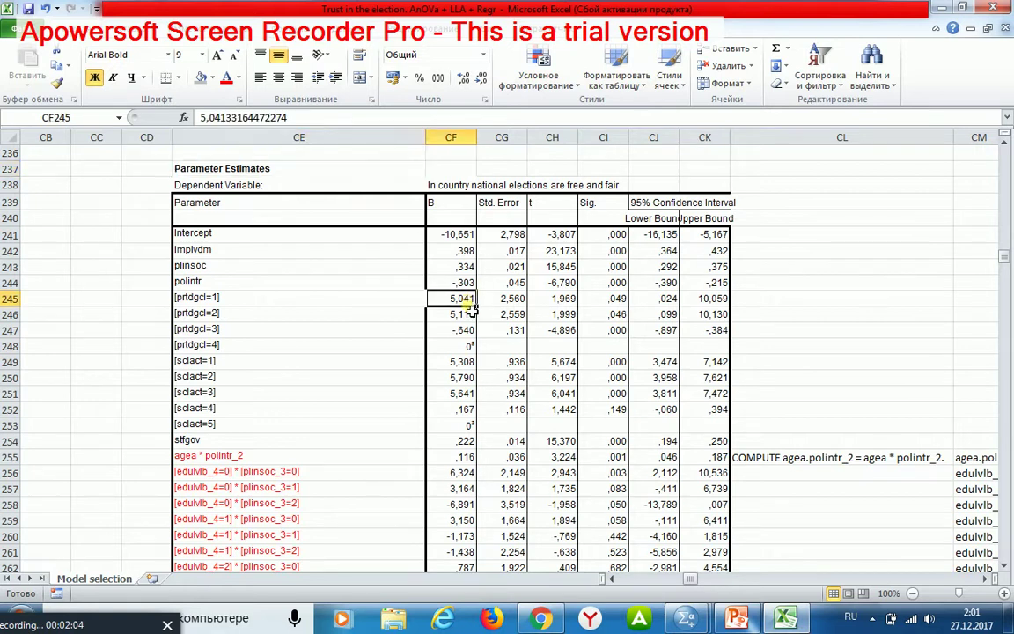